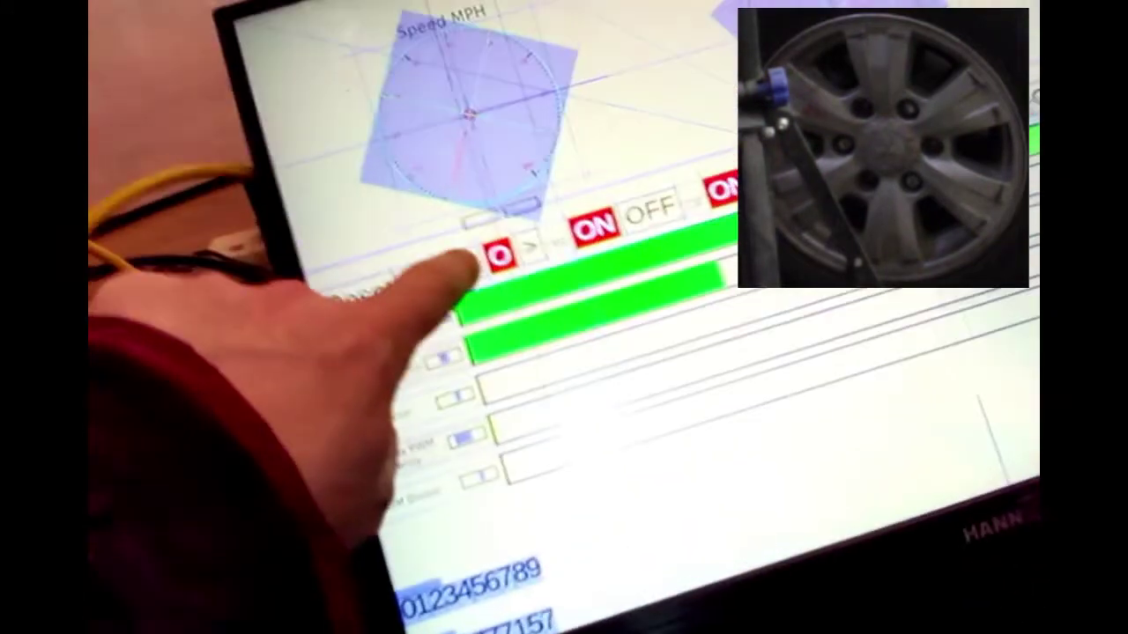
Switch the motor direction from neutral to reverse with the '<' button so the wheel spins
click(462, 264)
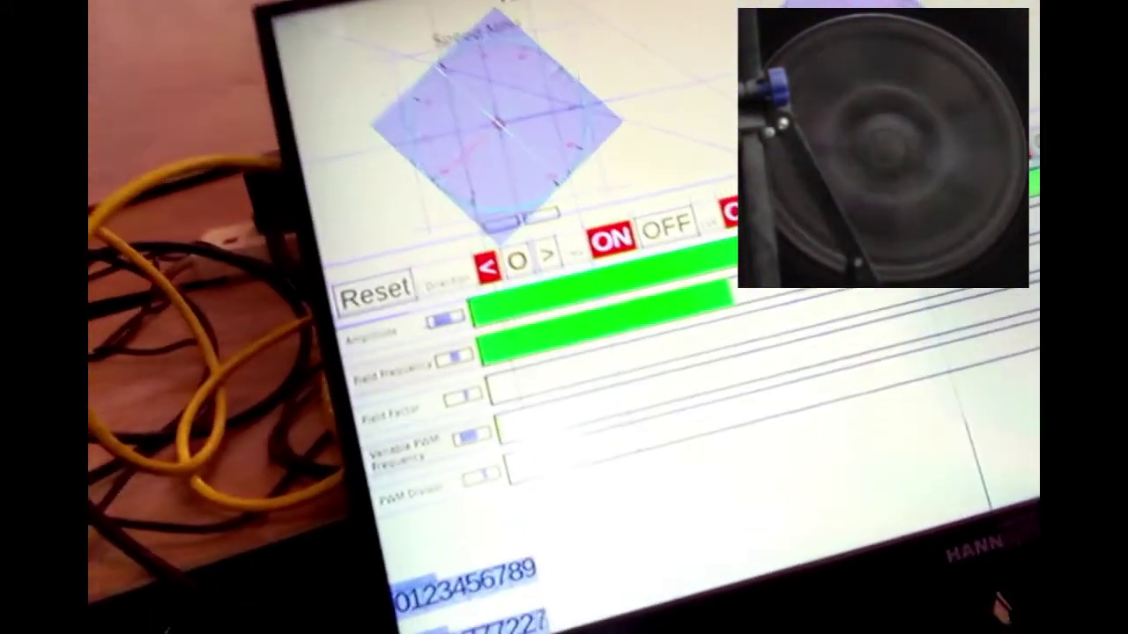